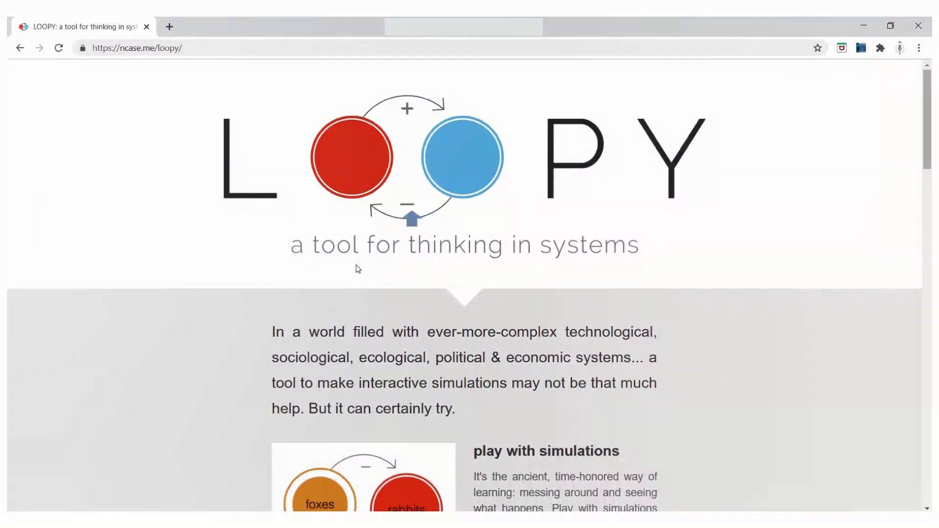
# - Scroll down the LOOPY home page and choose 'Or, make a model from scratch'
pyautogui.scroll(-2, 357, 268)
pyautogui.scroll(-5, 357, 264)
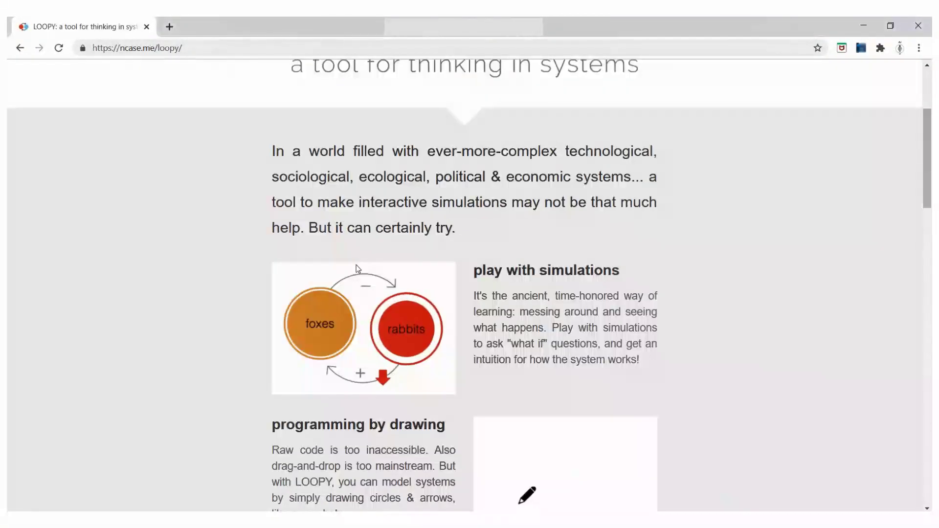
pyautogui.scroll(-6, 356, 264)
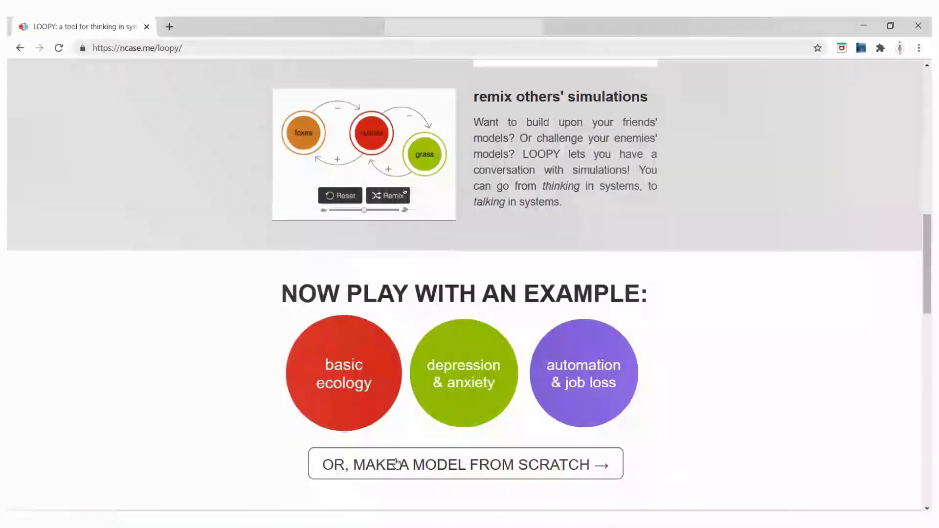
pyautogui.click(396, 464)
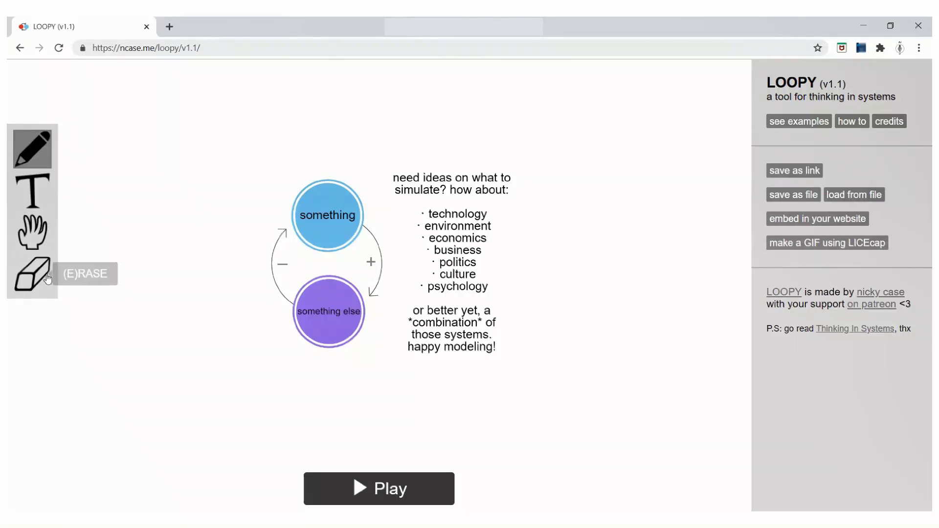
# - Erase the sample 'something' and 'something else' nodes and the leftover text
pyautogui.click(32, 273)
pyautogui.click(309, 187)
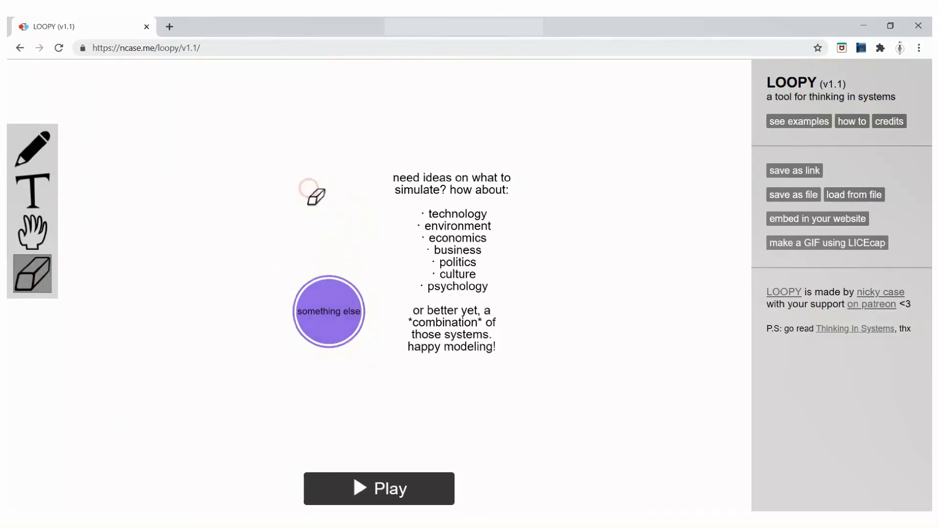
pyautogui.click(310, 275)
pyautogui.click(415, 329)
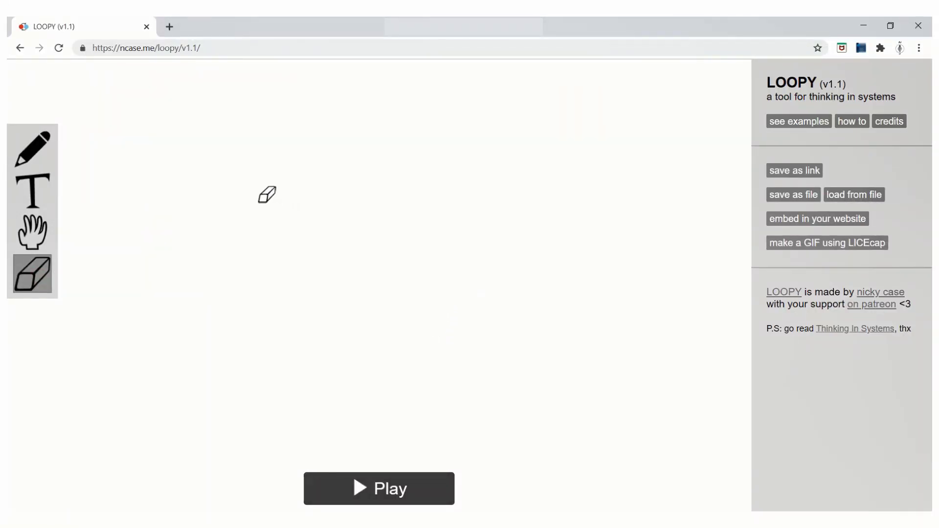
# - Draw a central node named Student Performance and colour it blue
pyautogui.click(26, 164)
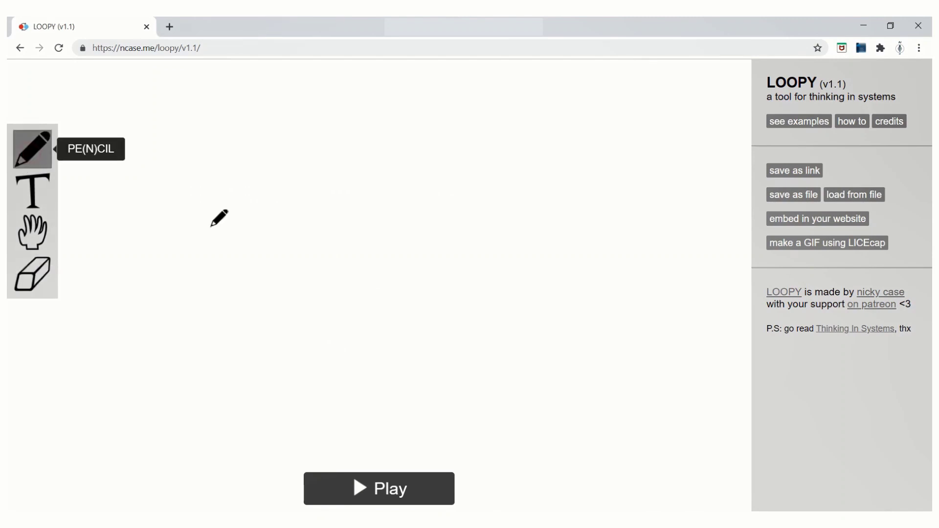
pyautogui.moveTo(389, 232)
pyautogui.mouseDown()
pyautogui.moveTo(349, 233)
pyautogui.moveTo(324, 247)
pyautogui.moveTo(329, 264)
pyautogui.moveTo(398, 269)
pyautogui.moveTo(391, 227)
pyautogui.mouseUp()
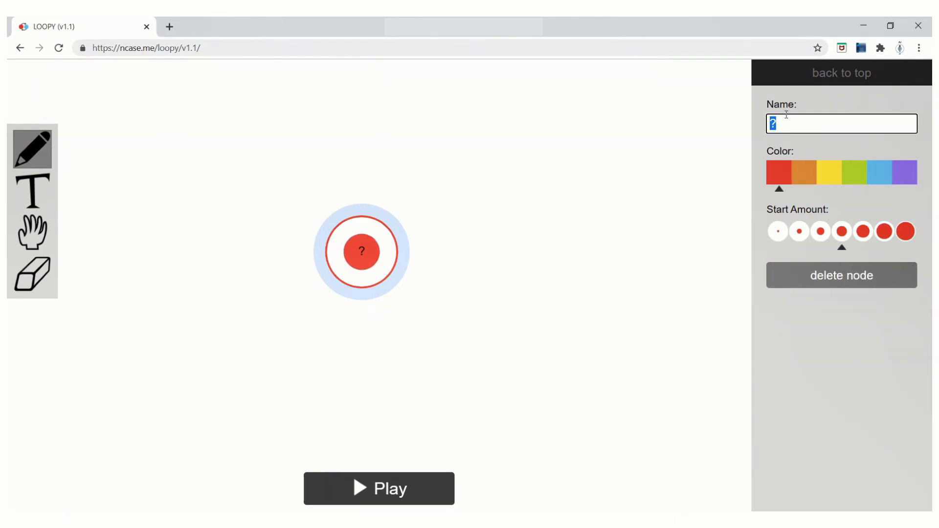
pyautogui.write('Student')
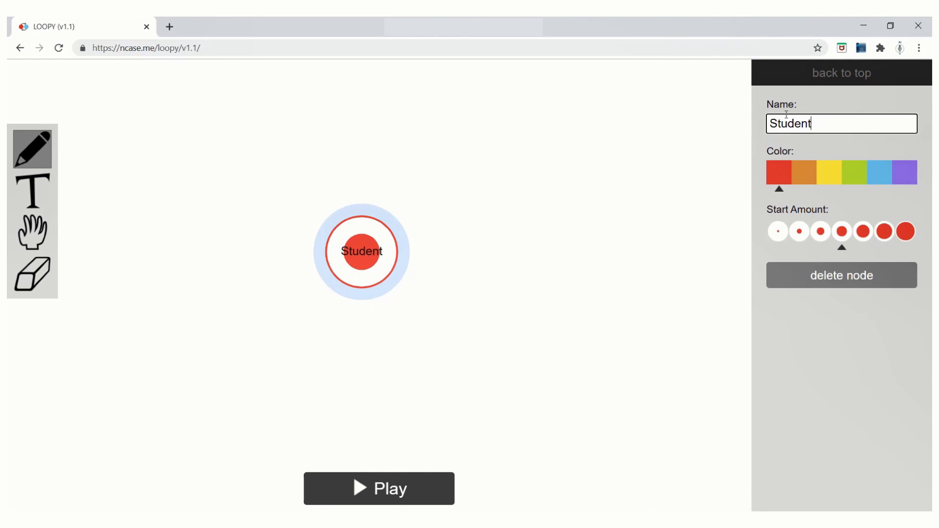
pyautogui.write(' Pe')
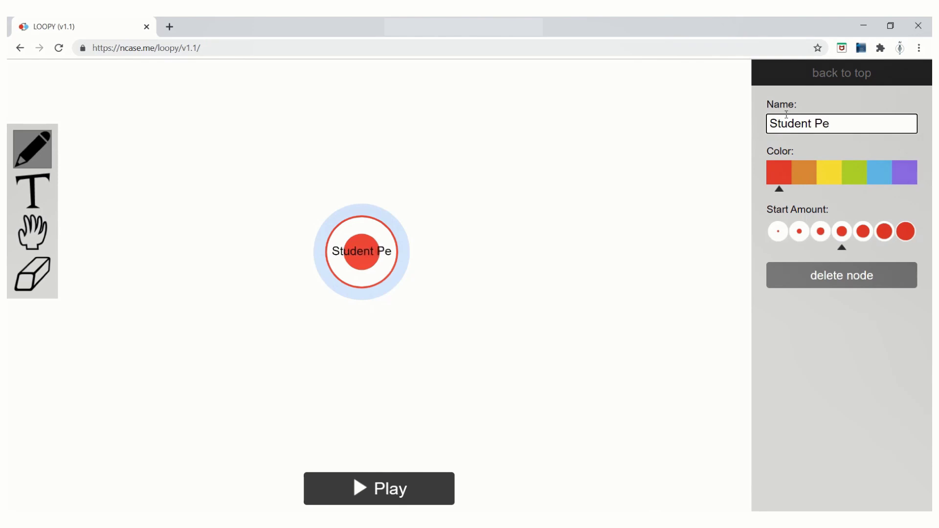
pyautogui.write('rformance')
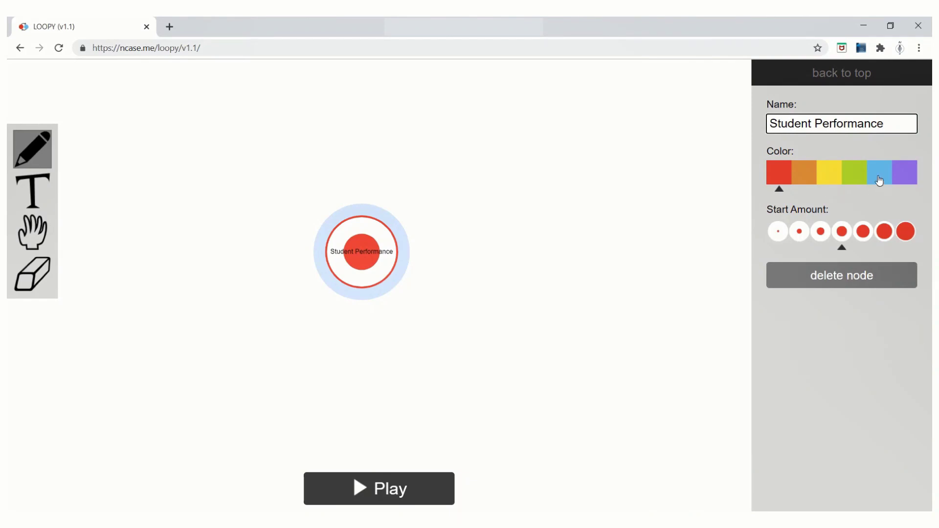
pyautogui.click(878, 177)
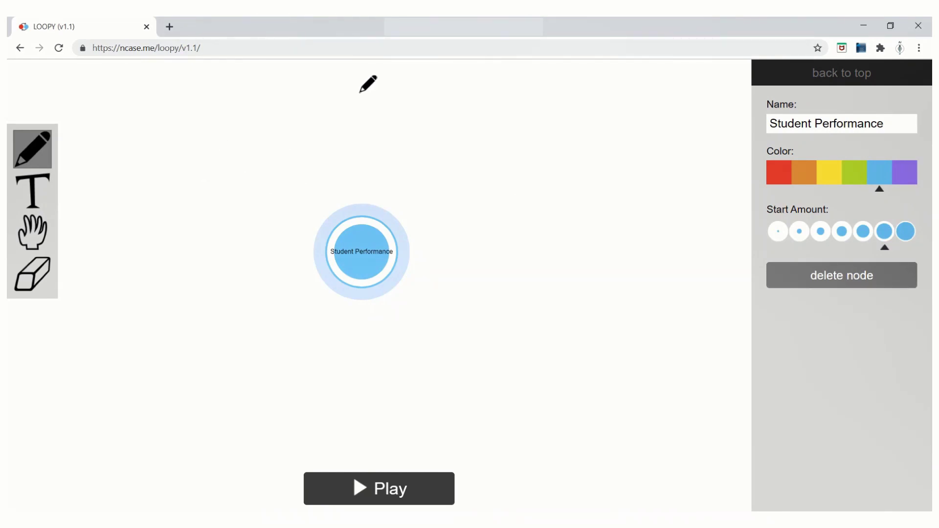
# - Add an orange node named Influence of Electronic Gadgets at the upper left
pyautogui.moveTo(264, 107)
pyautogui.mouseDown()
pyautogui.moveTo(240, 112)
pyautogui.moveTo(216, 140)
pyautogui.moveTo(223, 180)
pyautogui.moveTo(253, 186)
pyautogui.moveTo(280, 176)
pyautogui.moveTo(290, 128)
pyautogui.moveTo(264, 107)
pyautogui.mouseUp()
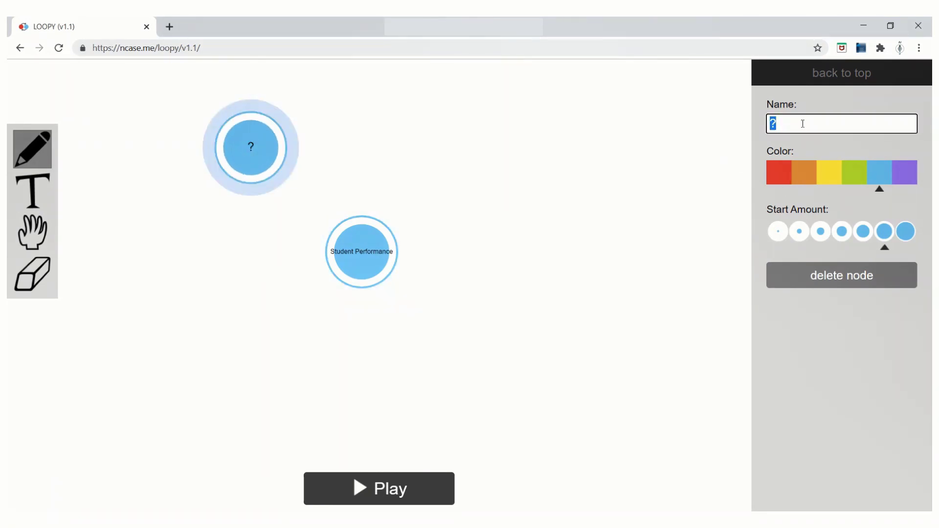
pyautogui.write('Influence')
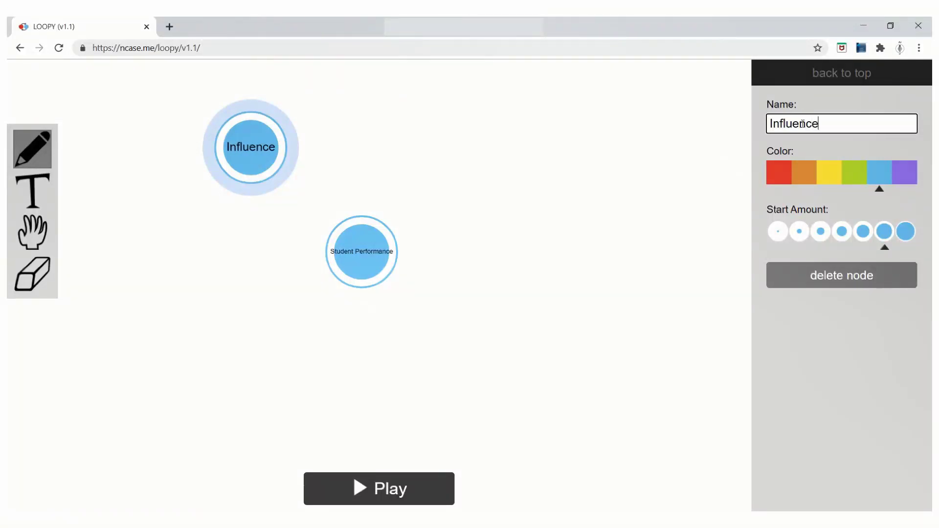
pyautogui.write(' of El')
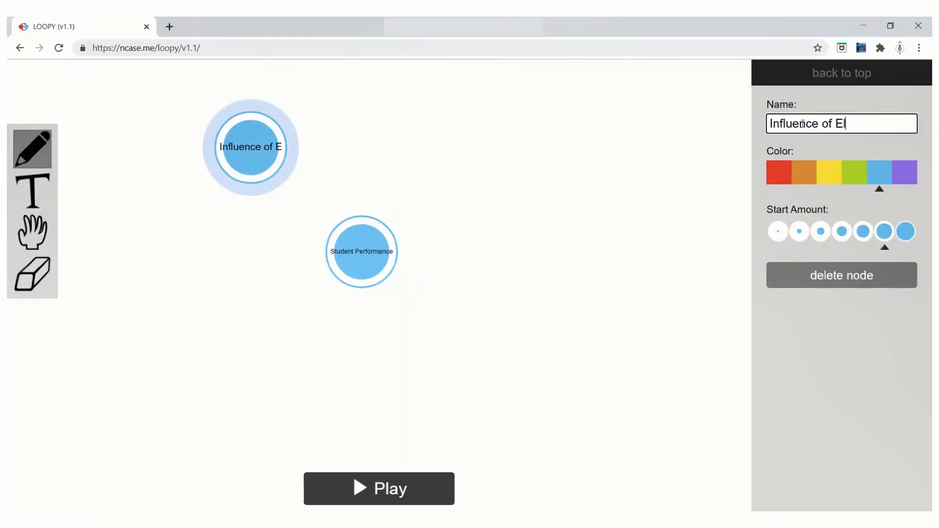
pyautogui.write('ectroni')
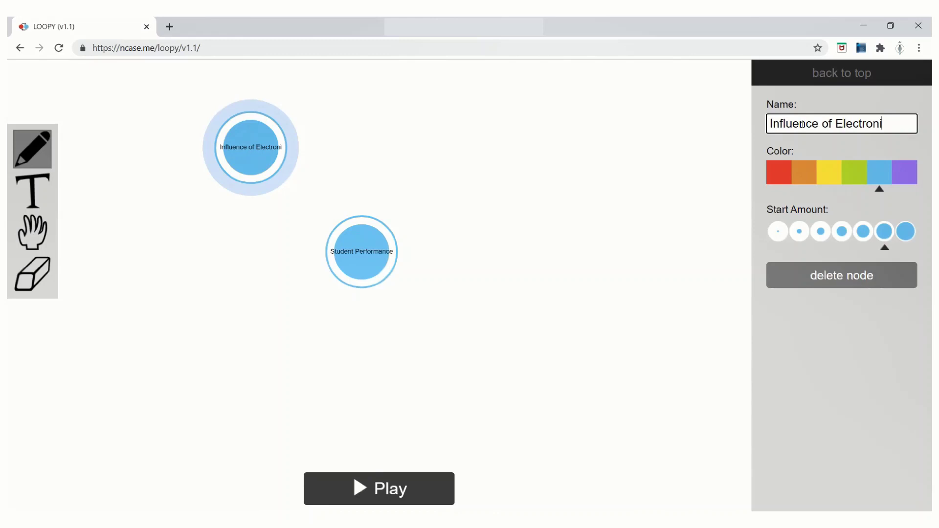
pyautogui.write('c Gadgets')
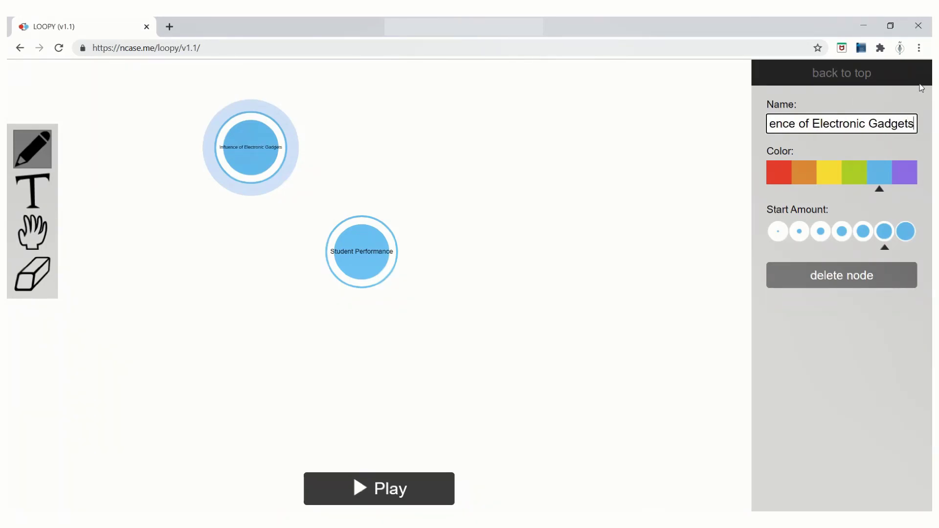
pyautogui.click(803, 181)
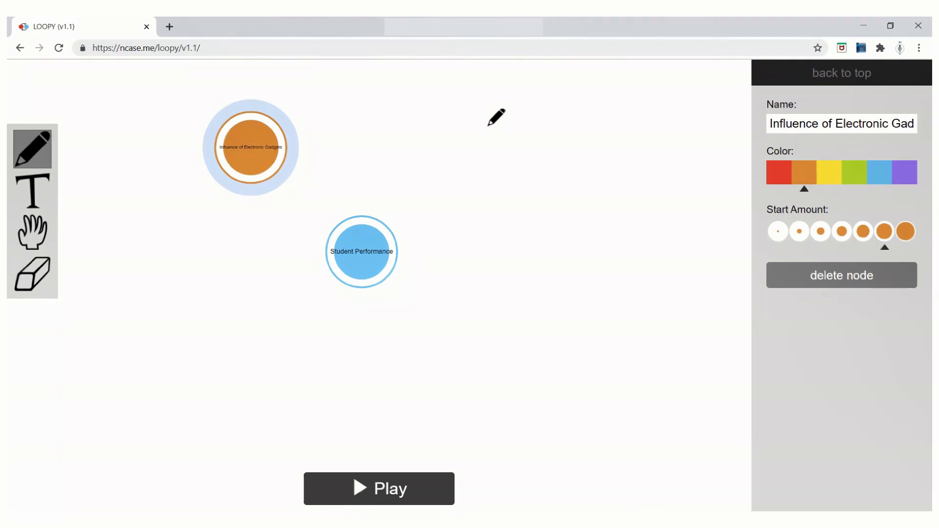
# - Add a Family Stress node at top centre and another node below Student Performance
pyautogui.moveTo(498, 93)
pyautogui.mouseDown()
pyautogui.moveTo(473, 97)
pyautogui.moveTo(451, 128)
pyautogui.moveTo(454, 156)
pyautogui.moveTo(469, 166)
pyautogui.moveTo(508, 159)
pyautogui.moveTo(506, 94)
pyautogui.mouseUp()
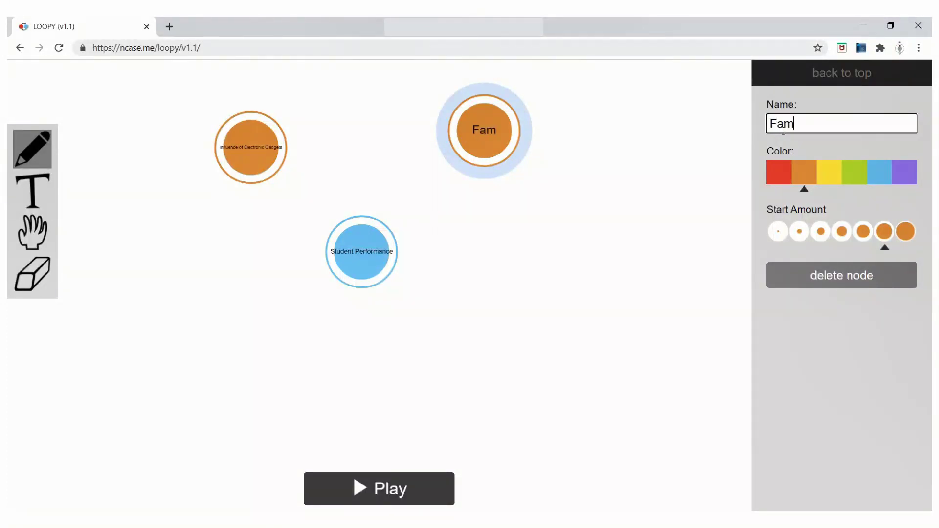
pyautogui.write('Family Stress')
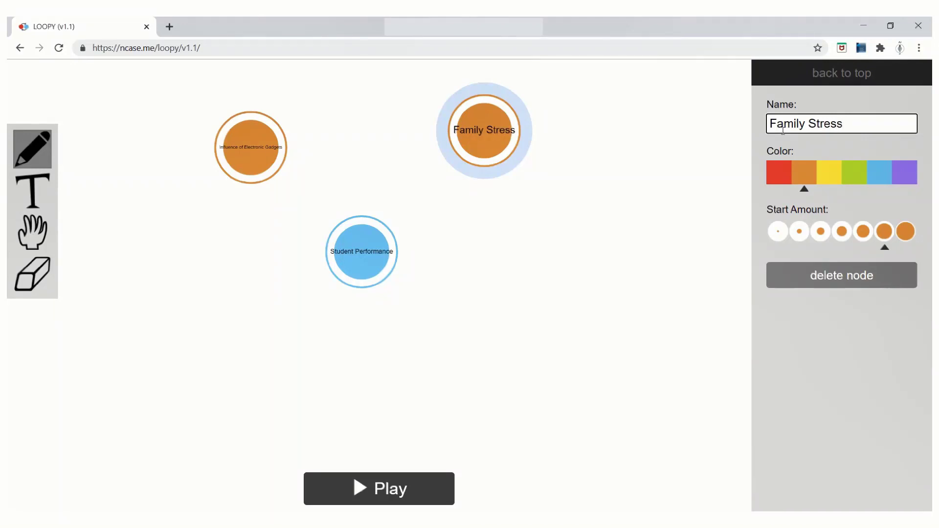
pyautogui.moveTo(502, 326)
pyautogui.mouseDown()
pyautogui.moveTo(437, 327)
pyautogui.moveTo(431, 355)
pyautogui.moveTo(440, 375)
pyautogui.moveTo(468, 385)
pyautogui.moveTo(504, 377)
pyautogui.moveTo(503, 324)
pyautogui.mouseUp()
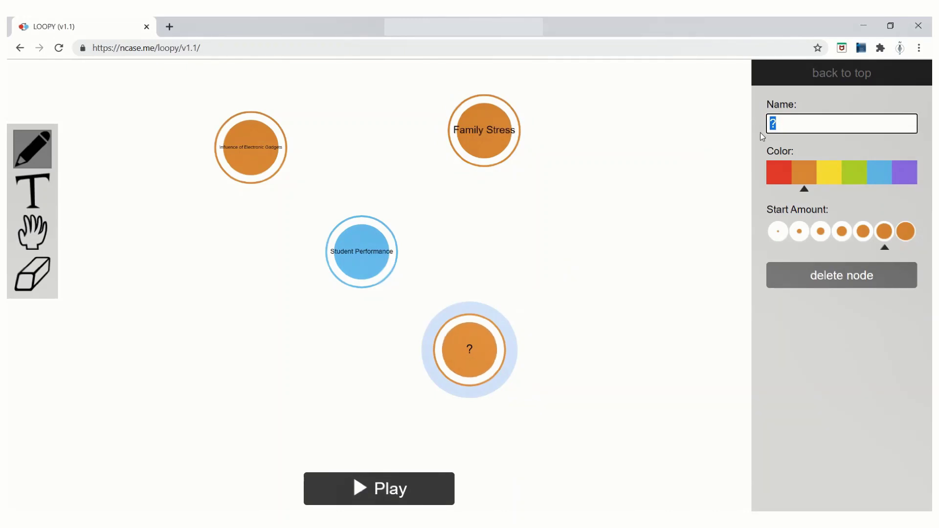
# - Name the lower node Student's inbuilt ability and add a Teachers' Talent node at lower left
pyautogui.write('Student')
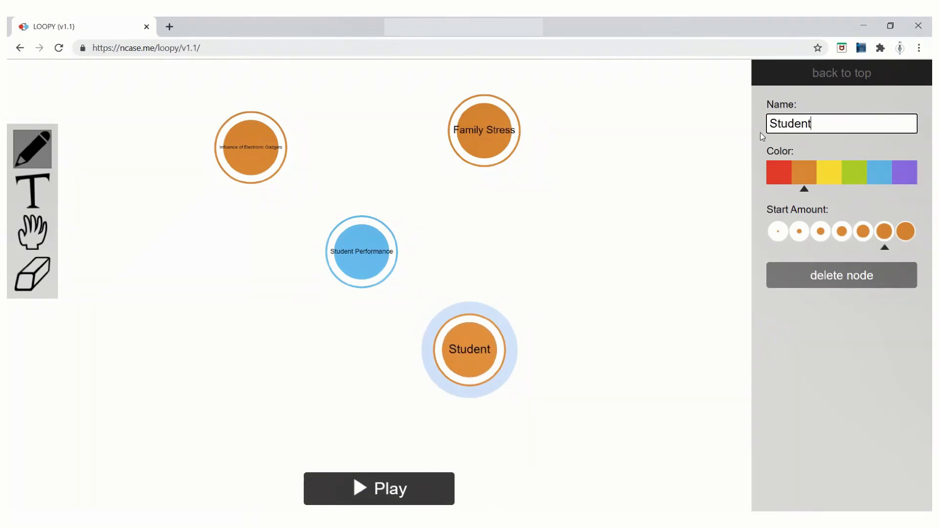
pyautogui.write("'s inbui")
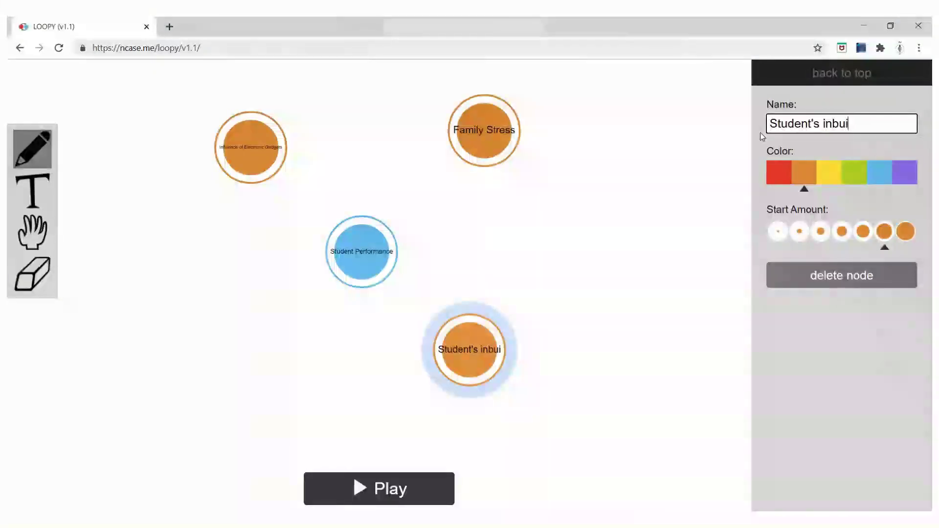
pyautogui.write('lt ab')
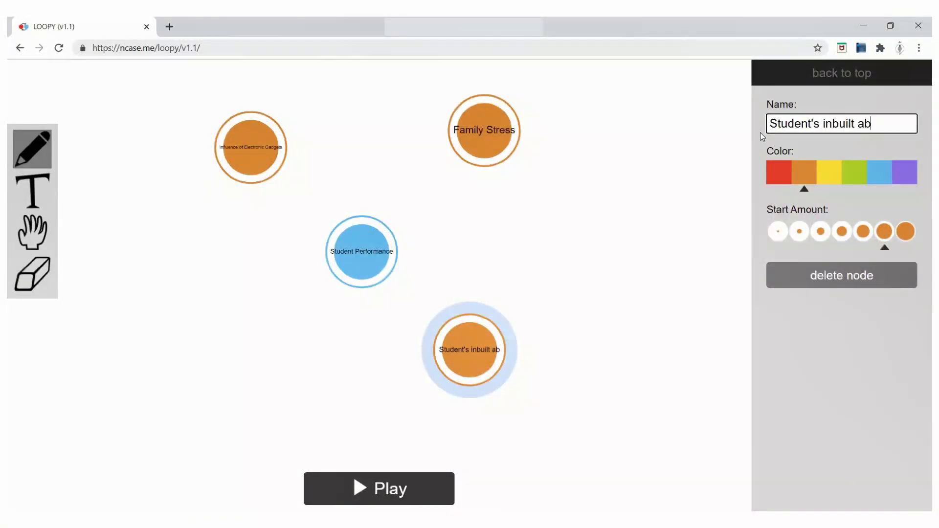
pyautogui.write('ility')
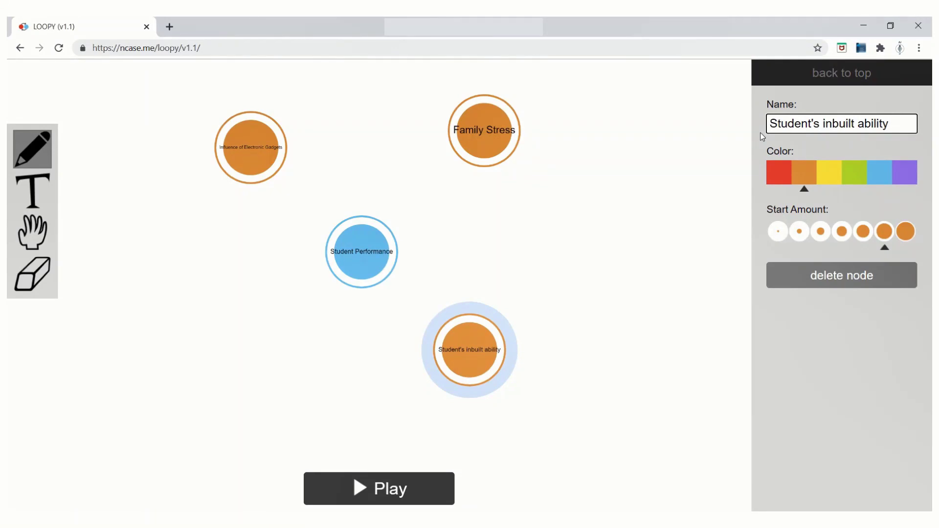
pyautogui.moveTo(267, 332)
pyautogui.mouseDown()
pyautogui.moveTo(246, 335)
pyautogui.moveTo(225, 377)
pyautogui.moveTo(237, 402)
pyautogui.moveTo(262, 412)
pyautogui.moveTo(284, 405)
pyautogui.moveTo(297, 376)
pyautogui.moveTo(298, 356)
pyautogui.moveTo(265, 332)
pyautogui.mouseUp()
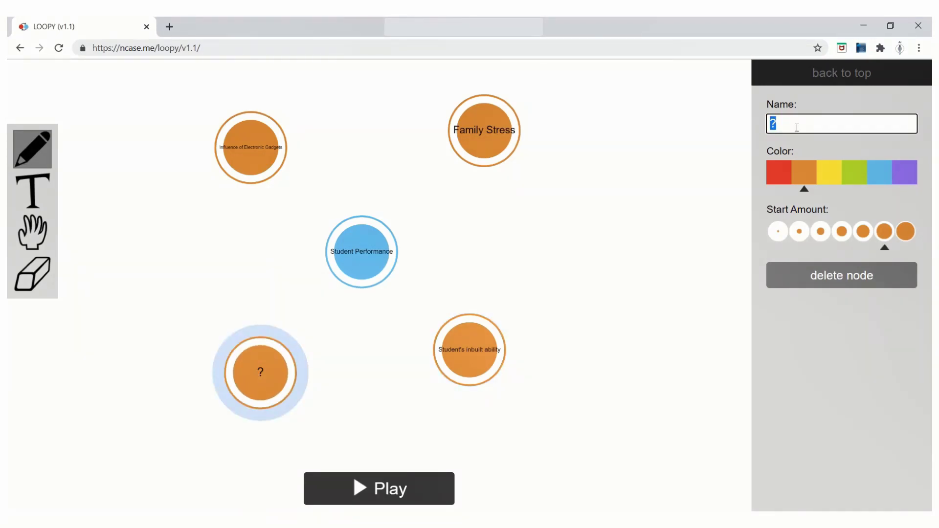
pyautogui.write('Teacher')
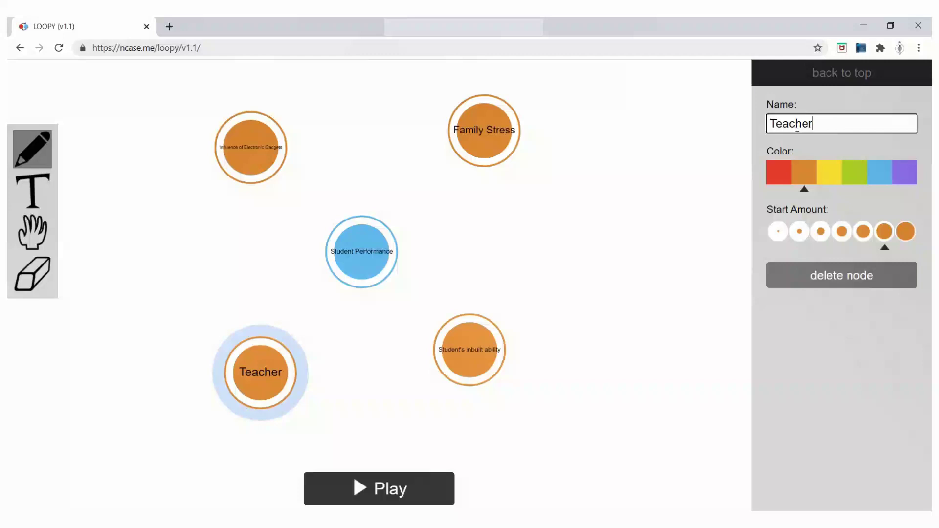
pyautogui.write("s' Talent")
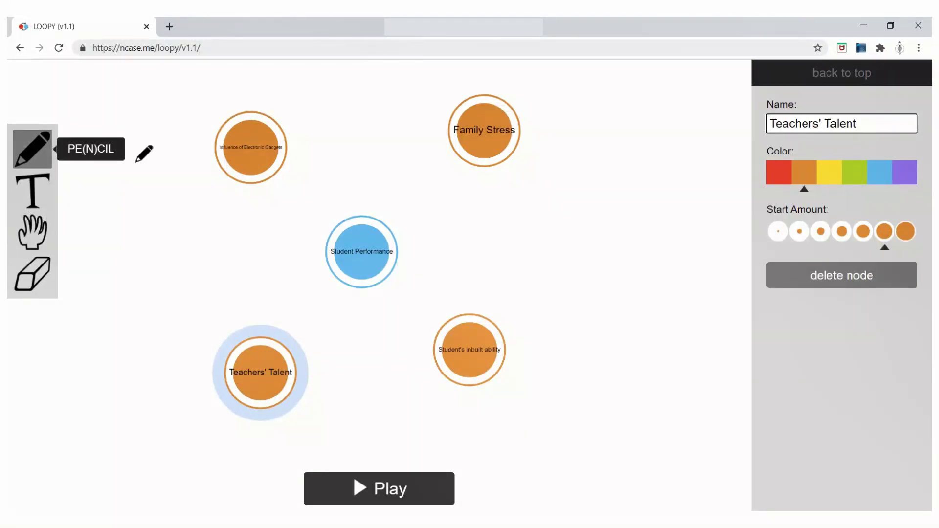
# - Draw arrows from Gadgets, Family Stress, Student's inbuilt ability and Teachers' Talent into Student Performance
pyautogui.moveTo(277, 170); pyautogui.dragTo(338, 230)
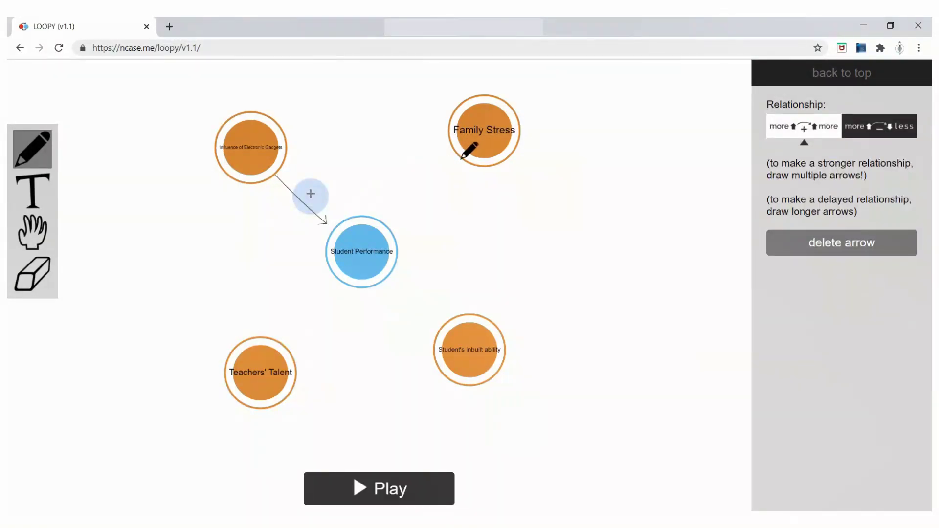
pyautogui.moveTo(460, 159); pyautogui.dragTo(384, 224)
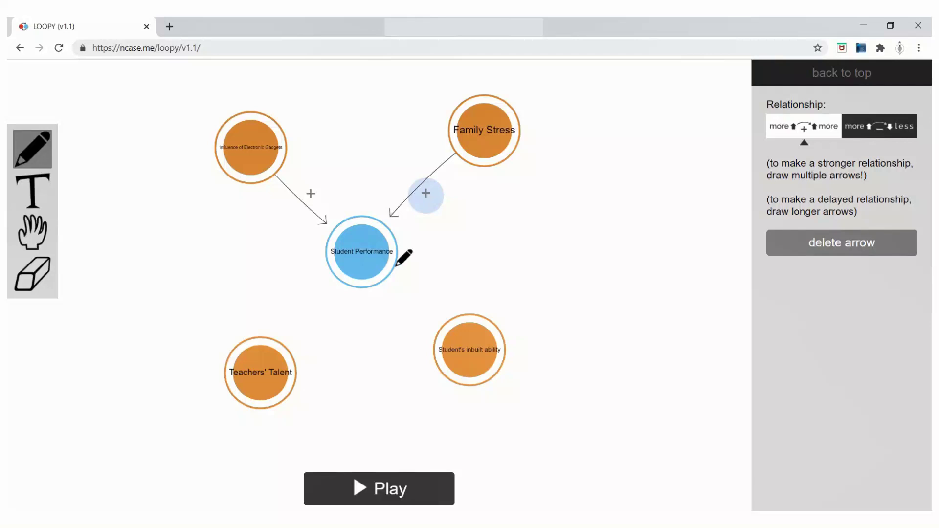
pyautogui.moveTo(436, 334); pyautogui.dragTo(378, 273)
pyautogui.moveTo(282, 346); pyautogui.dragTo(341, 273)
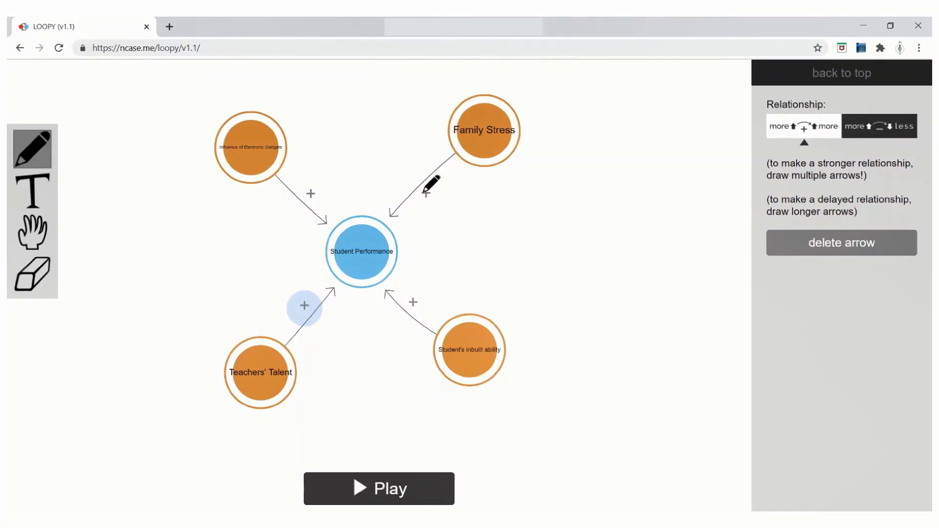
# - Set the Family Stress and Electronic Gadgets arrows to 'more → less' negative relationships
pyautogui.click(425, 192)
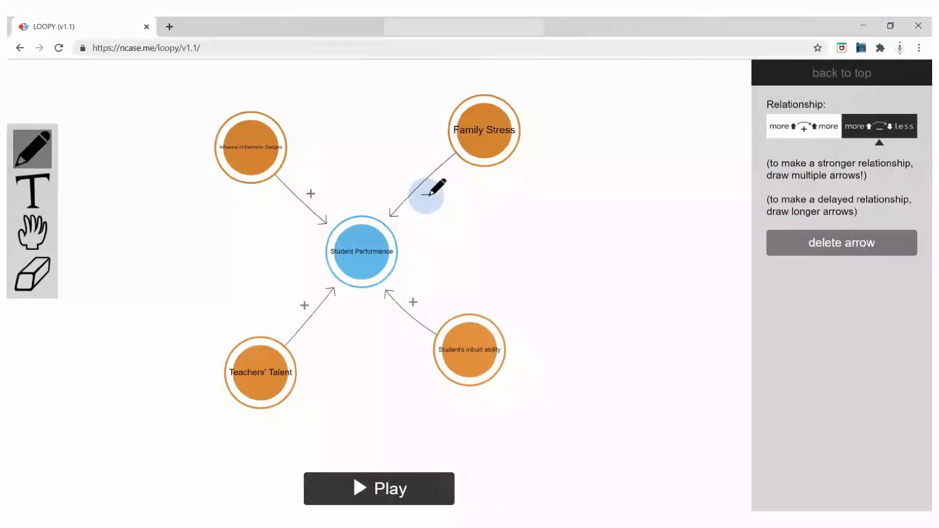
pyautogui.click(311, 193)
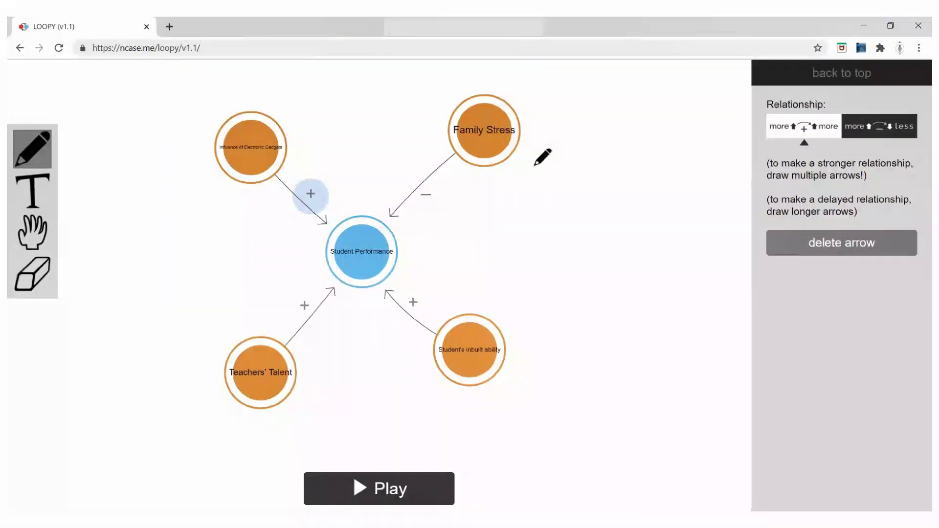
pyautogui.click(877, 125)
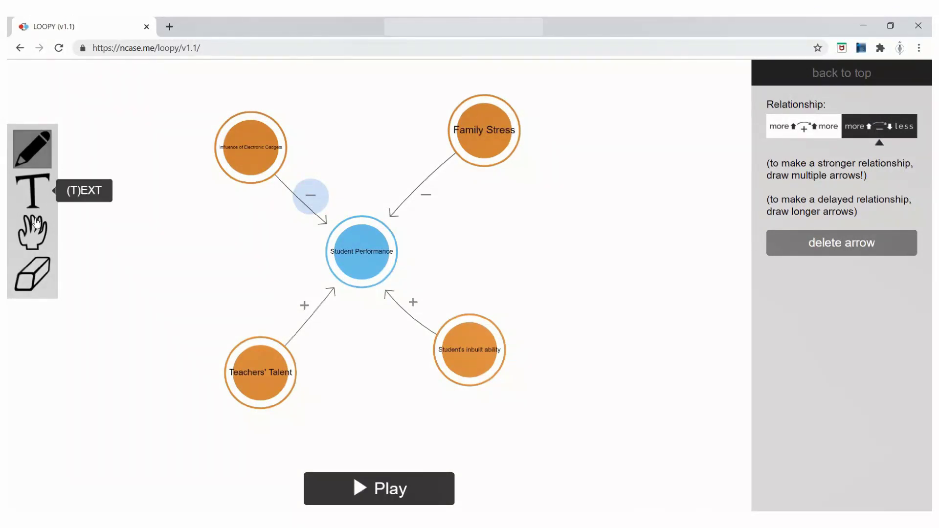
pyautogui.click(34, 238)
pyautogui.click(233, 167)
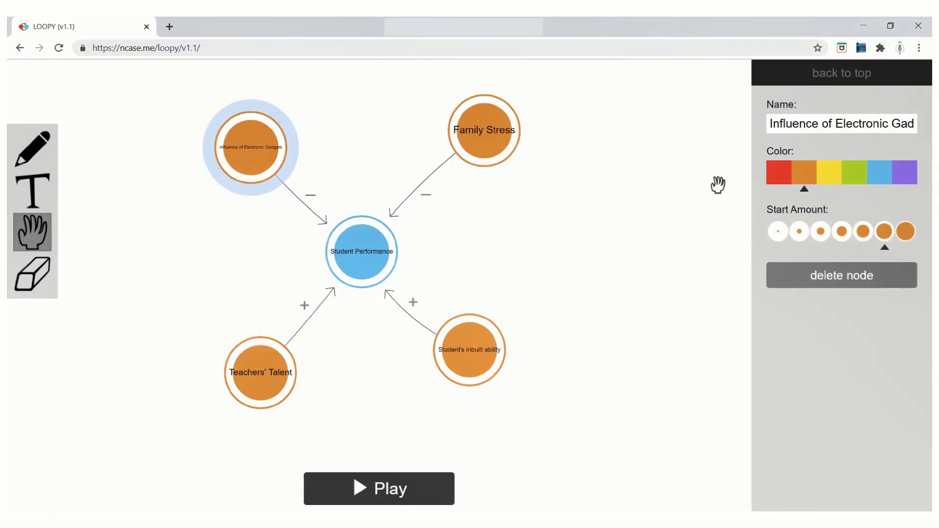
# - Colour the Influence of Electronic Gadgets and Family Stress nodes red
pyautogui.click(775, 183)
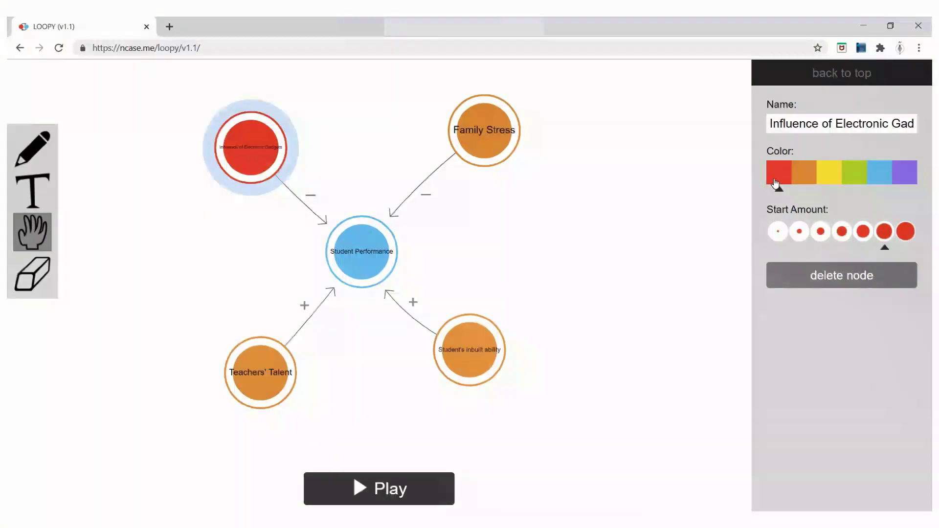
pyautogui.click(485, 153)
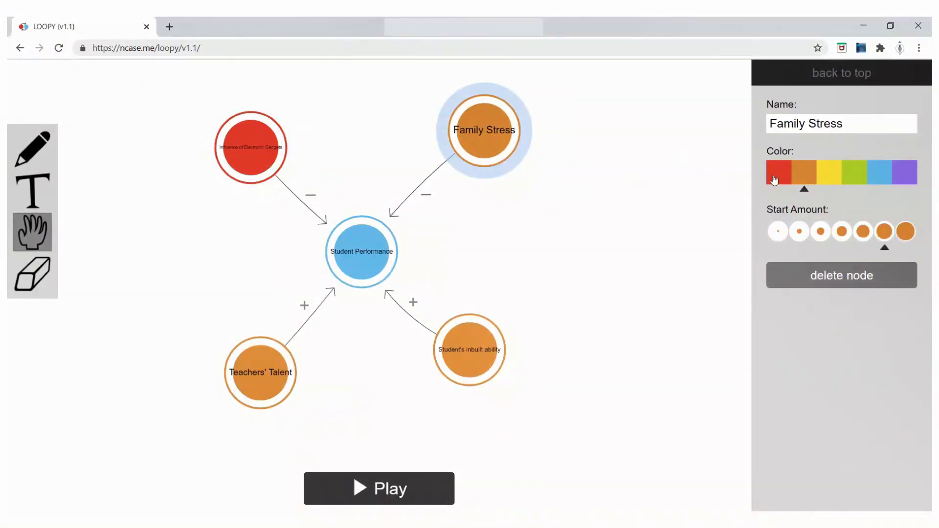
pyautogui.click(774, 181)
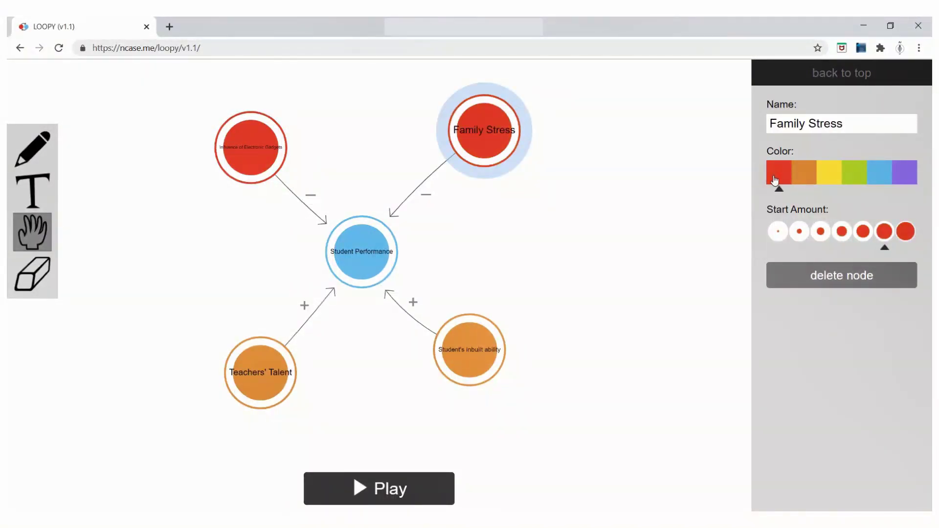
# - Colour the Teachers' Talent and Student's inbuilt ability nodes green
pyautogui.click(251, 388)
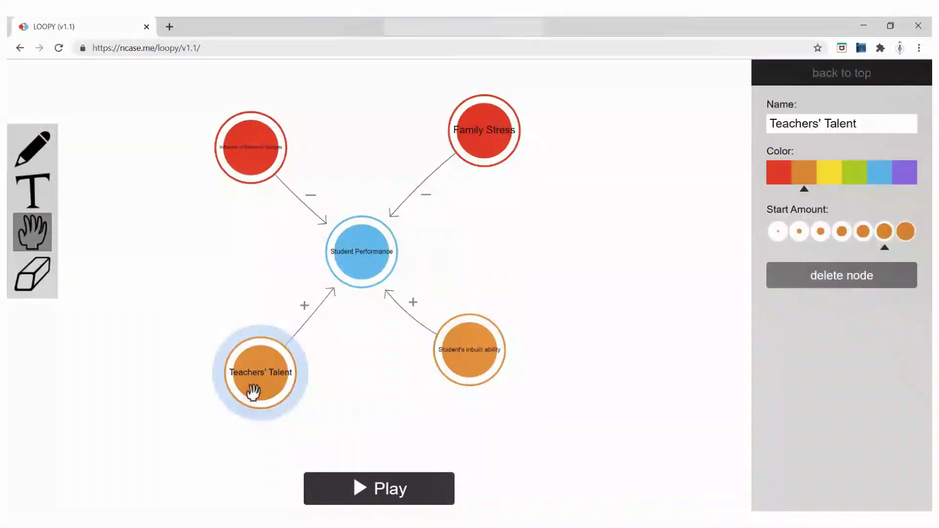
pyautogui.click(856, 178)
pyautogui.click(459, 362)
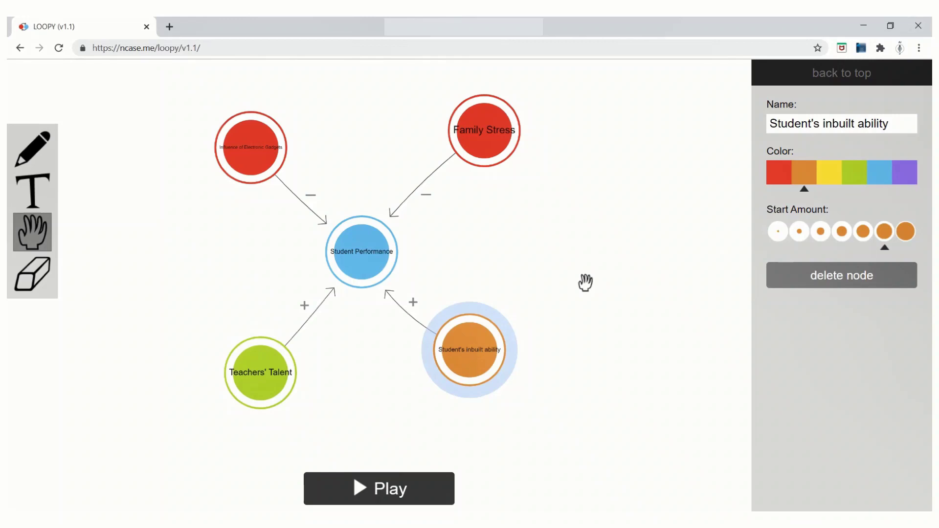
pyautogui.click(852, 180)
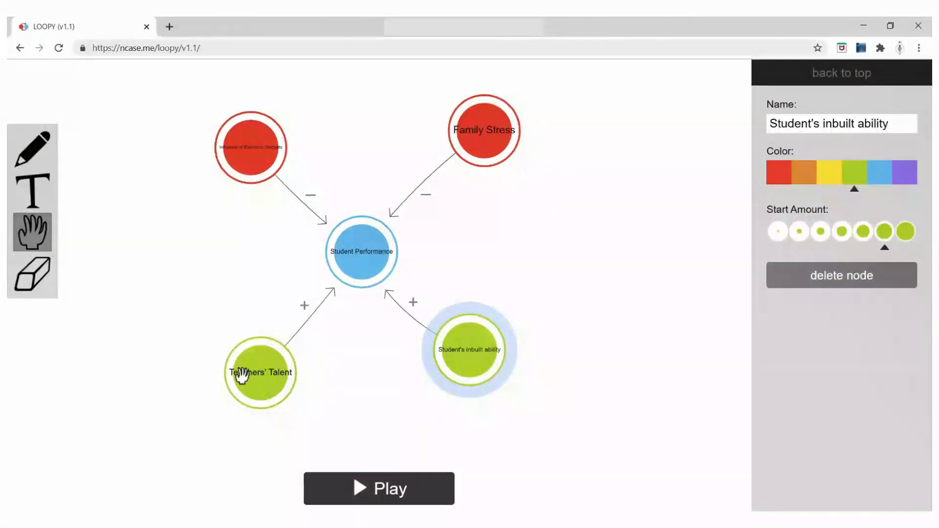
# - Move Teachers' Talent left, Gadgets lower left, Family Stress right, and nudge inbuilt ability down
pyautogui.moveTo(241, 375); pyautogui.dragTo(180, 263)
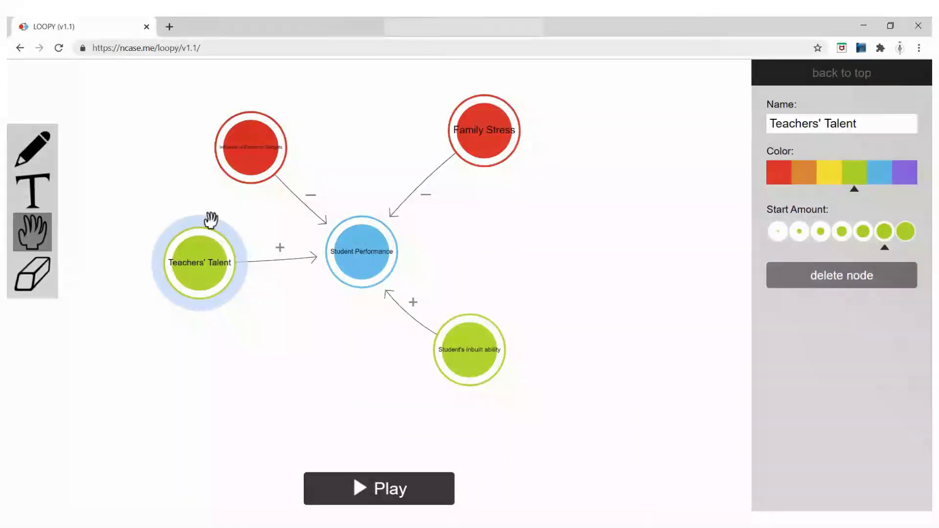
pyautogui.moveTo(245, 163); pyautogui.dragTo(274, 393)
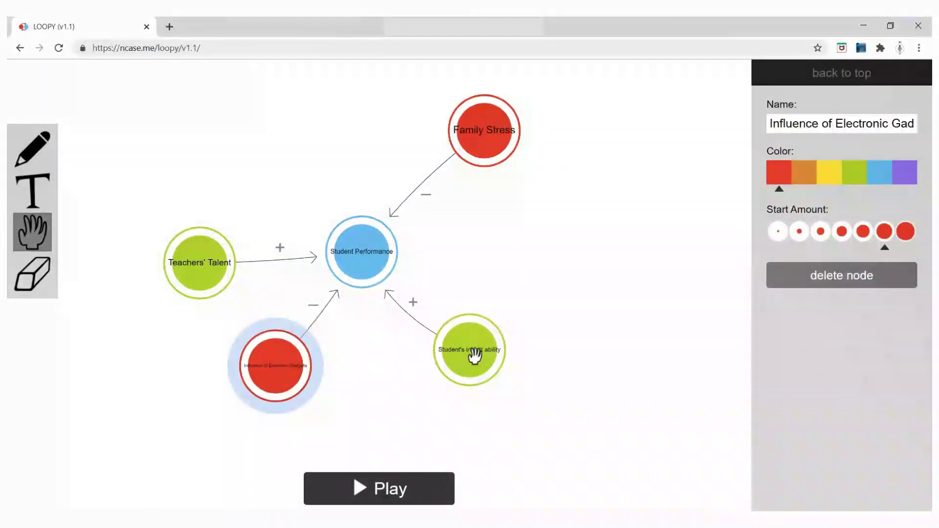
pyautogui.moveTo(473, 356)
pyautogui.mouseDown()
pyautogui.moveTo(483, 368)
pyautogui.moveTo(474, 361)
pyautogui.mouseUp()
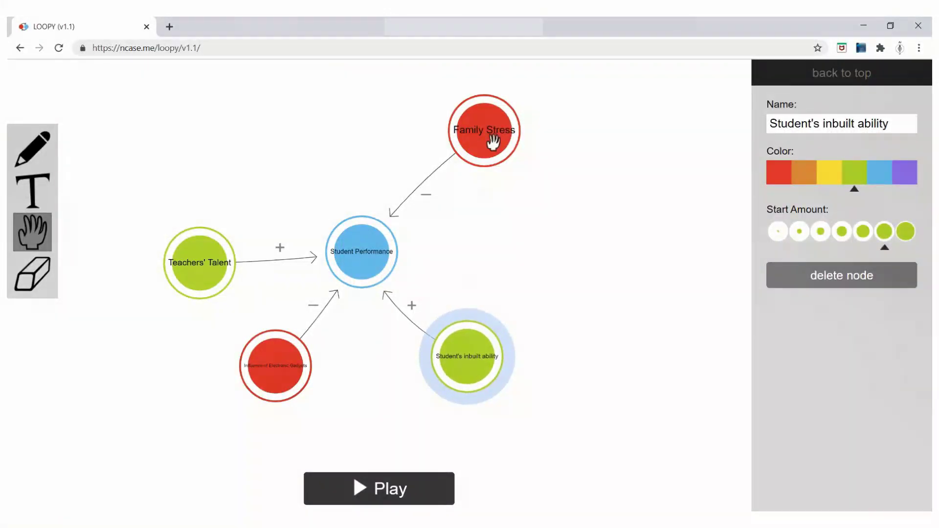
pyautogui.moveTo(491, 141); pyautogui.dragTo(543, 265)
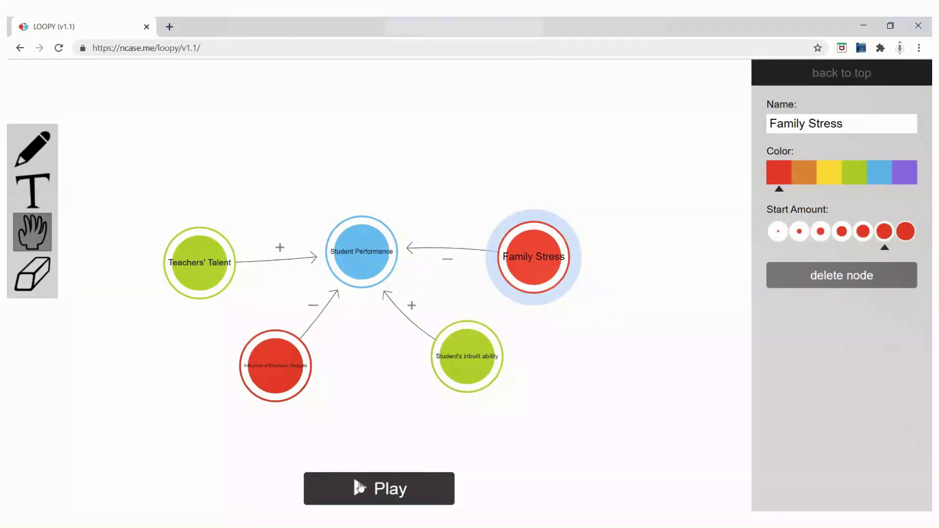
# - Play the simulation, then raise and lower Teachers' Talent, Gadgets, inbuilt ability and Family Stress
pyautogui.click(367, 489)
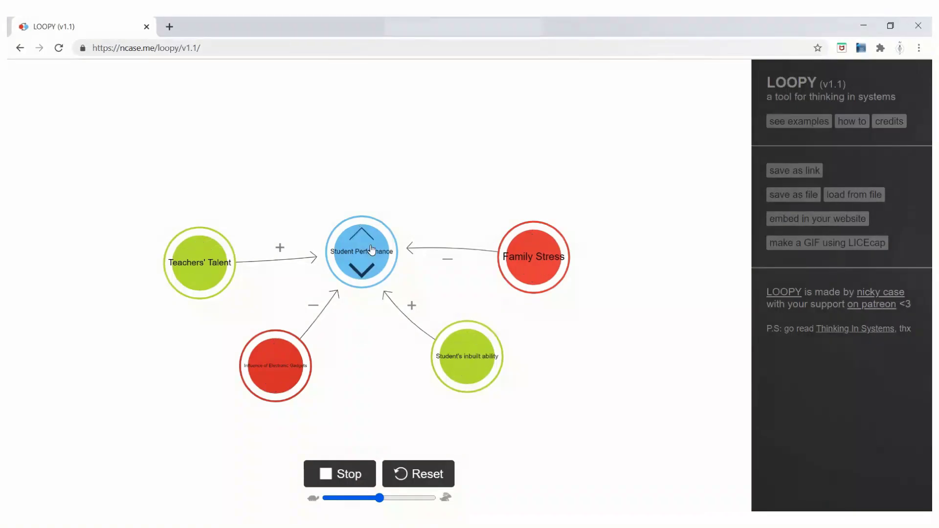
pyautogui.click(206, 250)
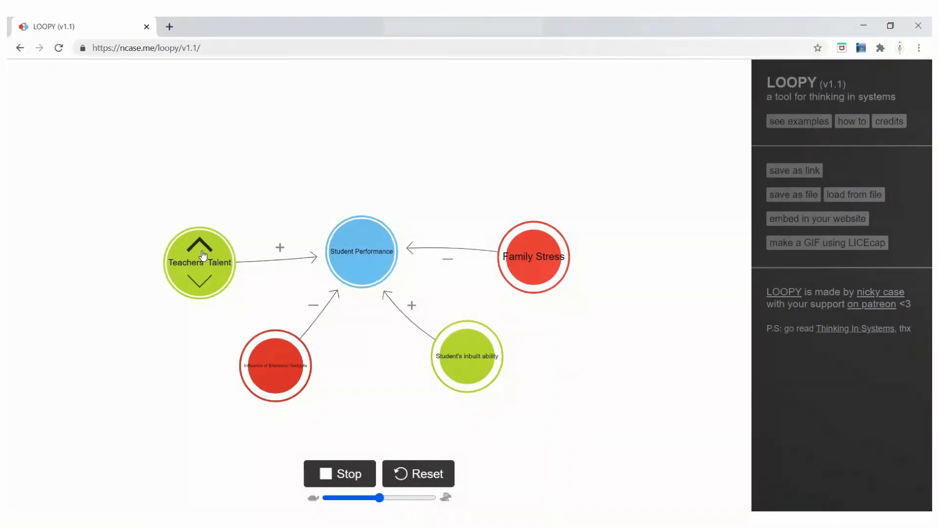
pyautogui.click(200, 281)
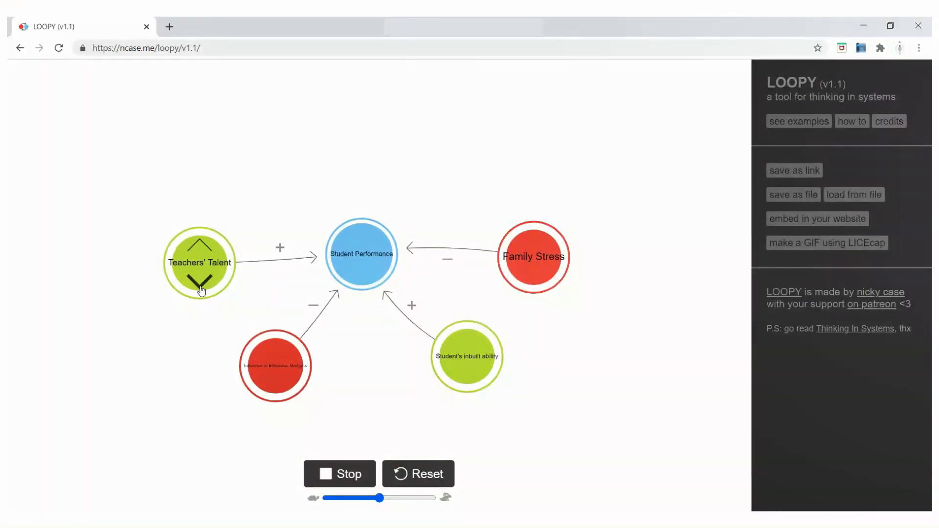
pyautogui.click(273, 351)
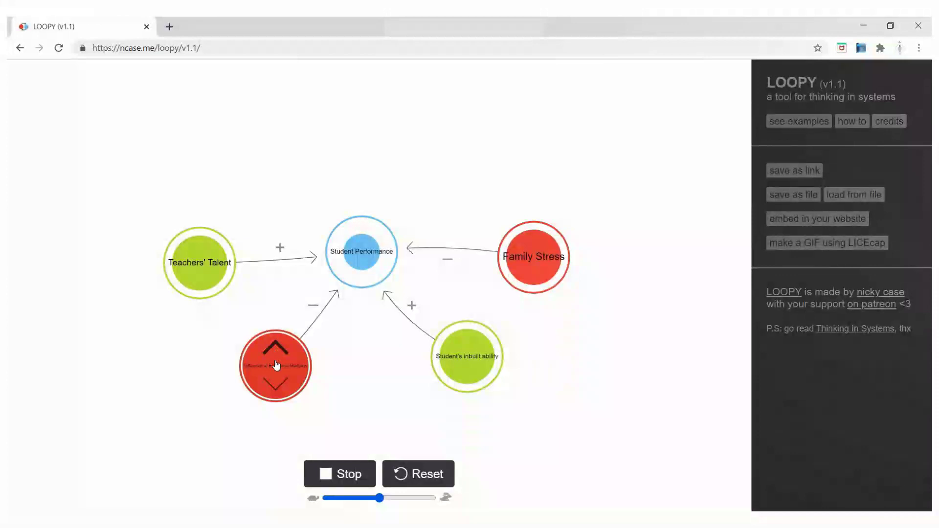
pyautogui.click(281, 387)
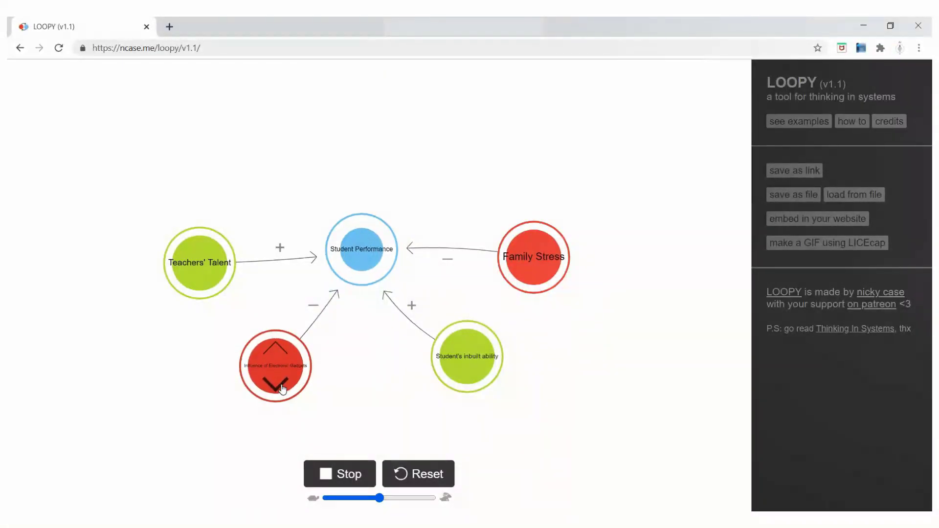
pyautogui.click(471, 375)
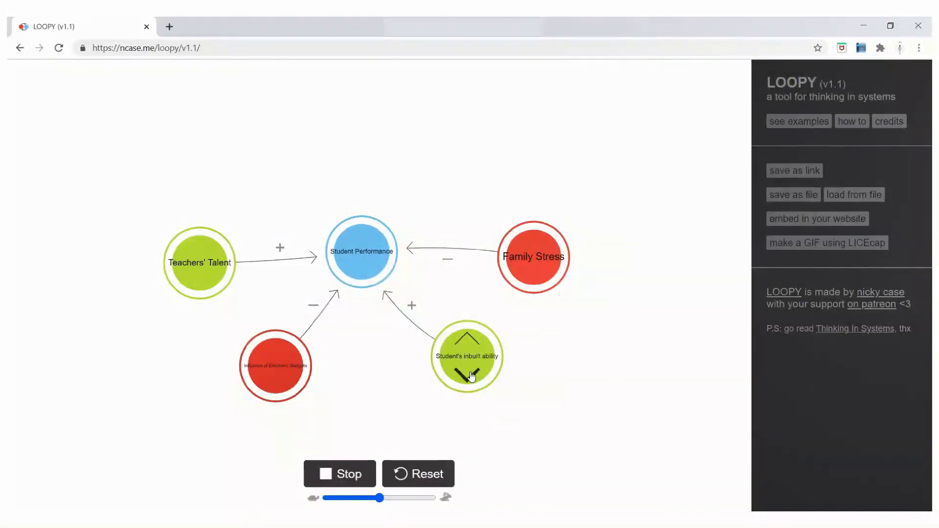
pyautogui.click(536, 242)
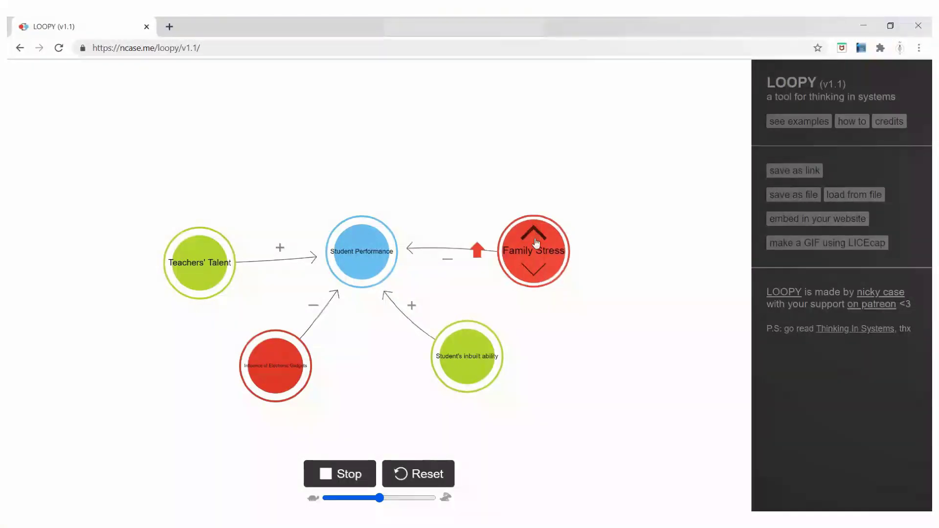
pyautogui.click(535, 280)
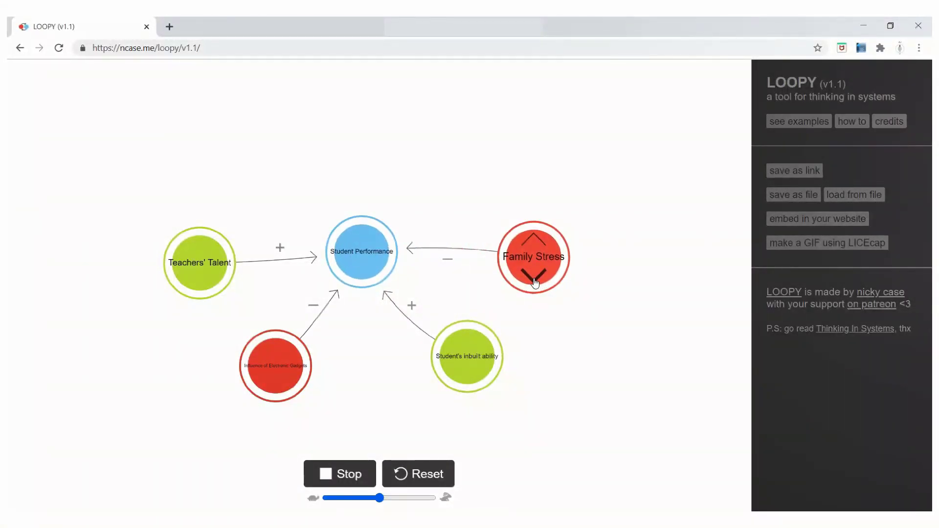